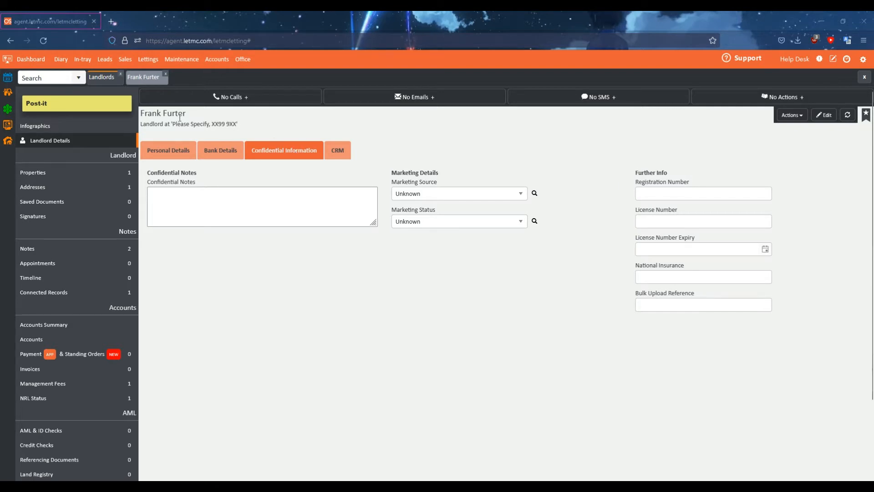
# Step: Start a new custom field in the landlord records configuration with the display name High Profile
pyautogui.click(91, 80)
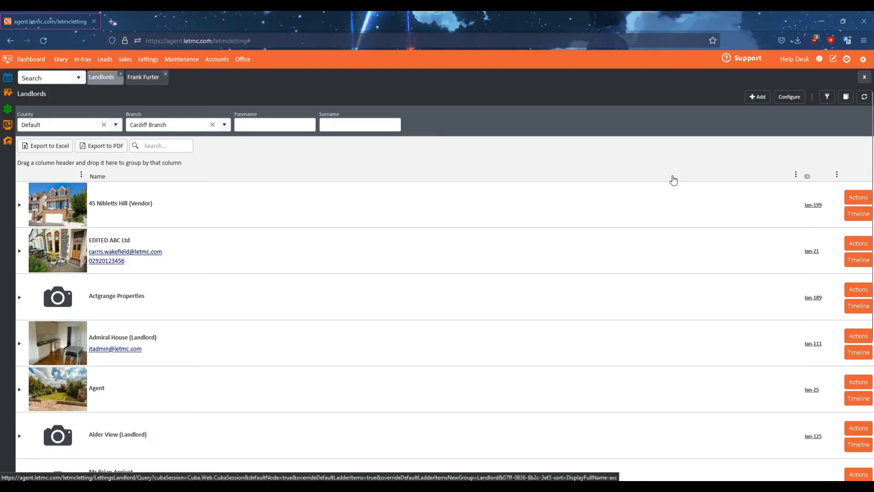
pyautogui.click(788, 100)
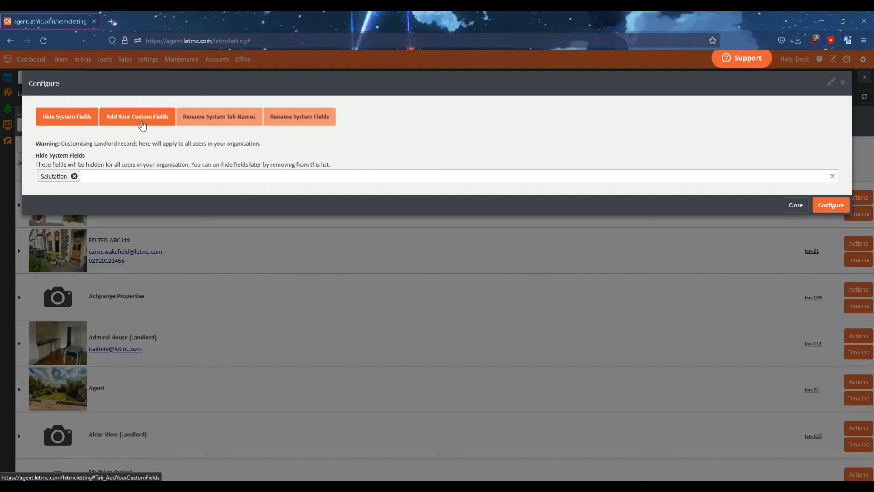
pyautogui.click(142, 126)
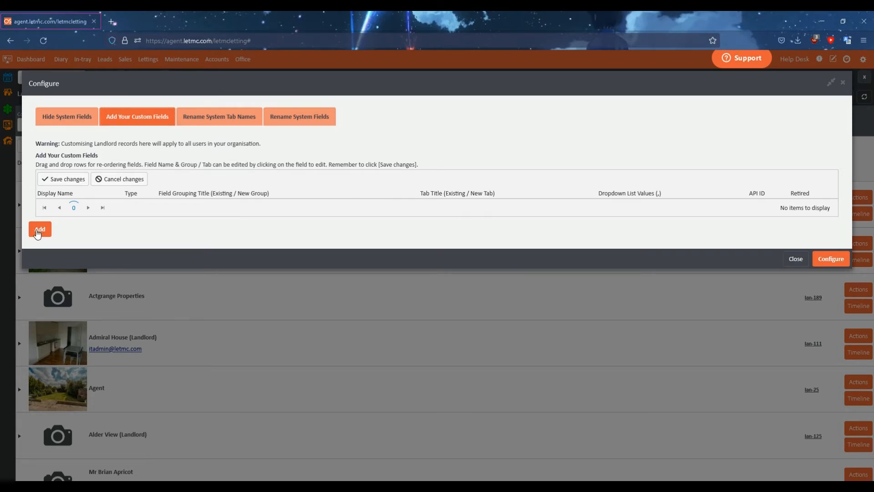
pyautogui.click(39, 230)
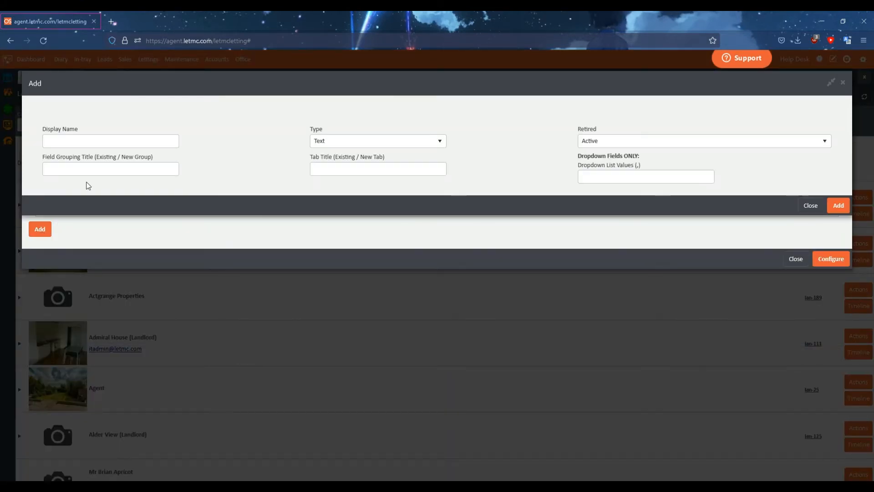
pyautogui.click(78, 142)
pyautogui.write('High ')
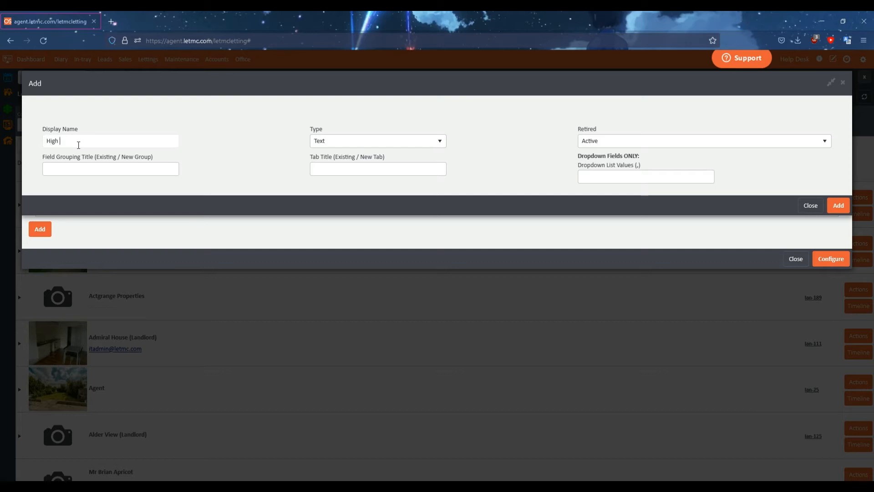
pyautogui.write('Profile')
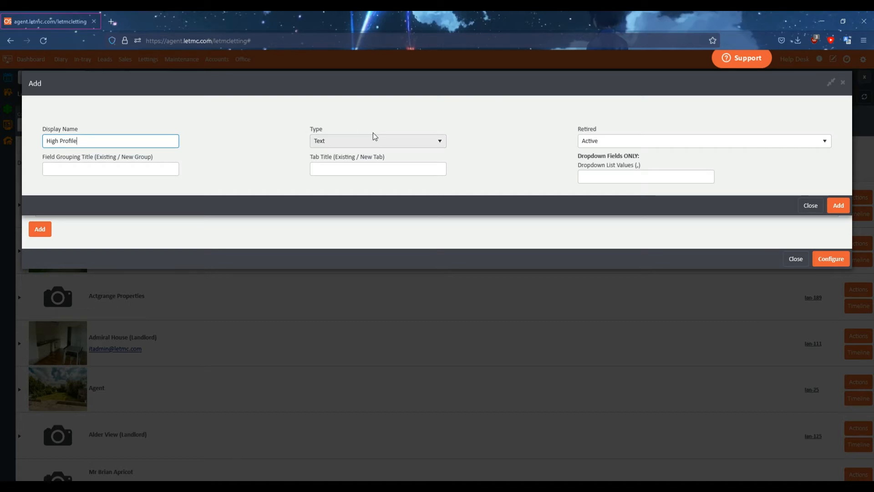
# Step: Set the High Profile field's type to Slider
pyautogui.click(443, 144)
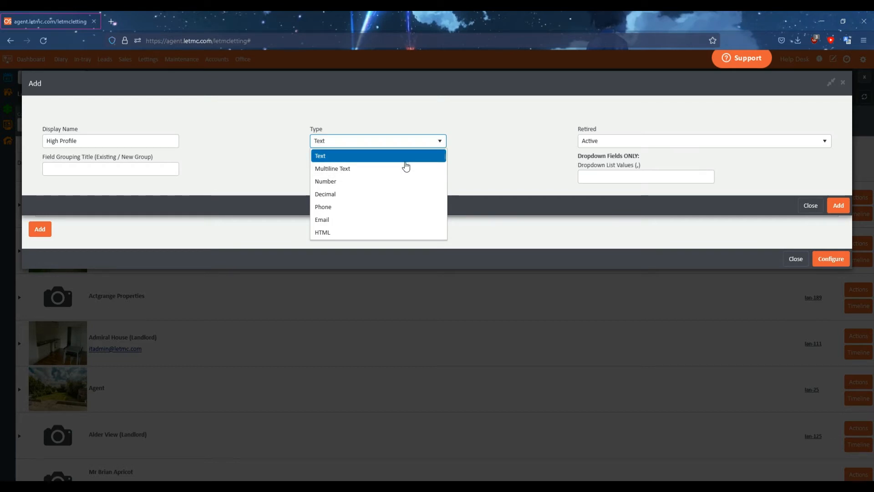
pyautogui.scroll(-2, 391, 169)
pyautogui.click(327, 237)
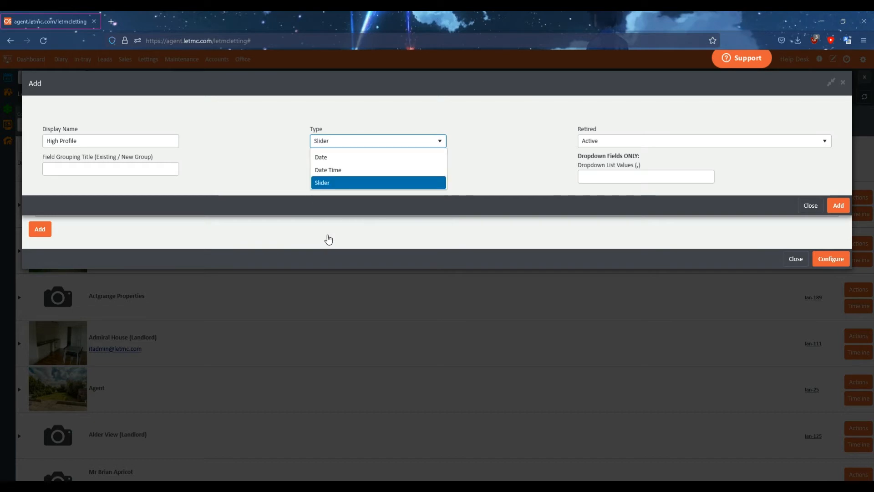
# Step: Look through the other field types offered for the custom field, keeping Slider selected
pyautogui.click(423, 145)
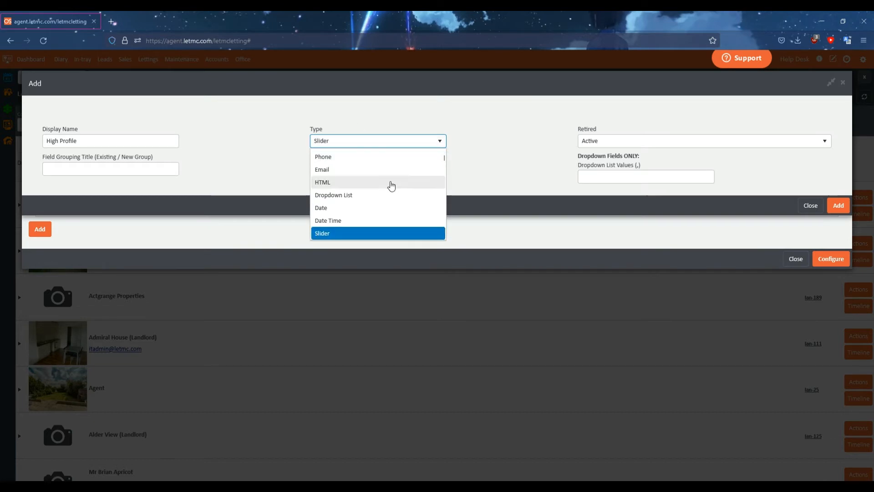
pyautogui.scroll(-2, 390, 185)
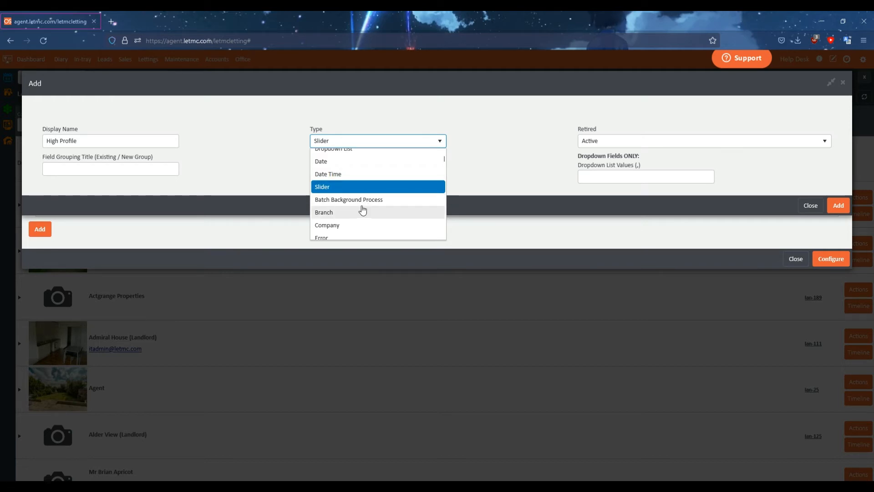
pyautogui.scroll(-5, 363, 210)
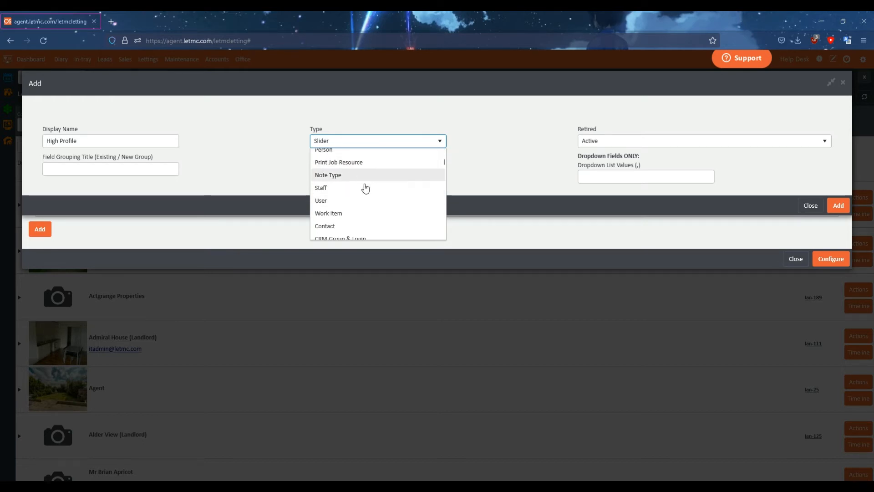
pyautogui.scroll(-2, 350, 212)
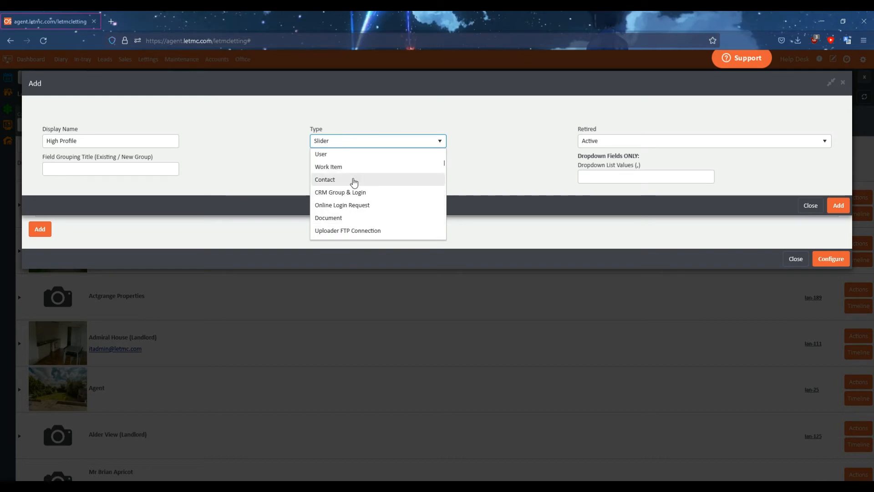
pyautogui.scroll(-4, 355, 191)
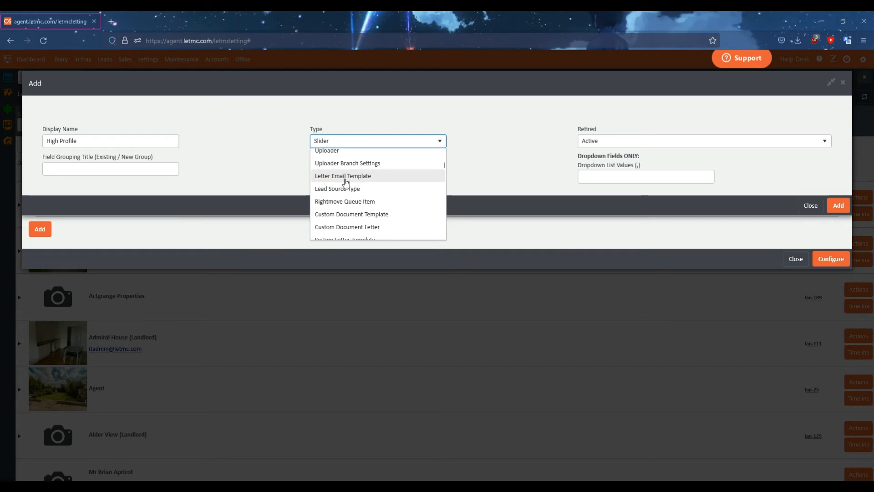
pyautogui.scroll(-3, 348, 189)
pyautogui.scroll(-2, 352, 199)
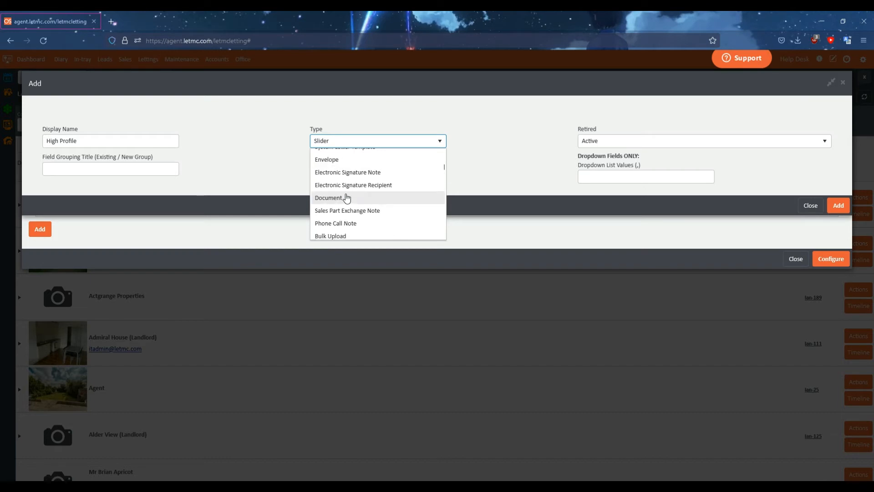
pyautogui.click(254, 172)
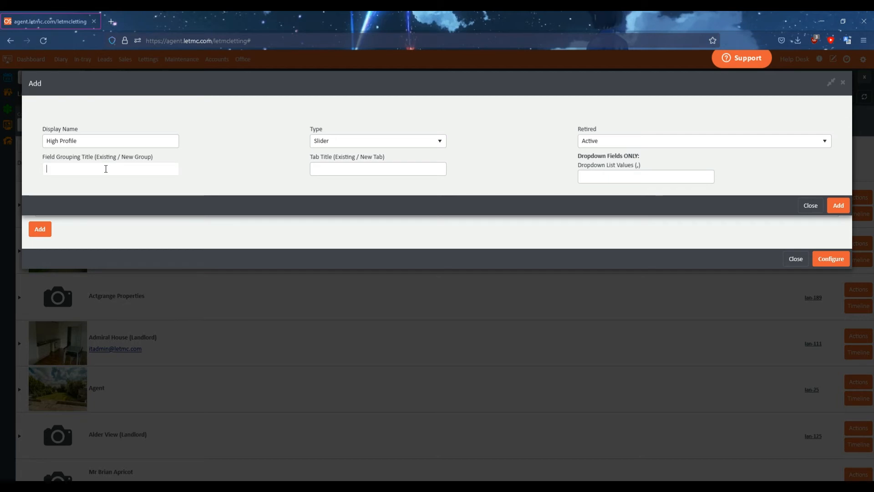
# Step: Check the group titles on the open landlord record, and set the custom field's grouping title to Further Info
pyautogui.click(122, 169)
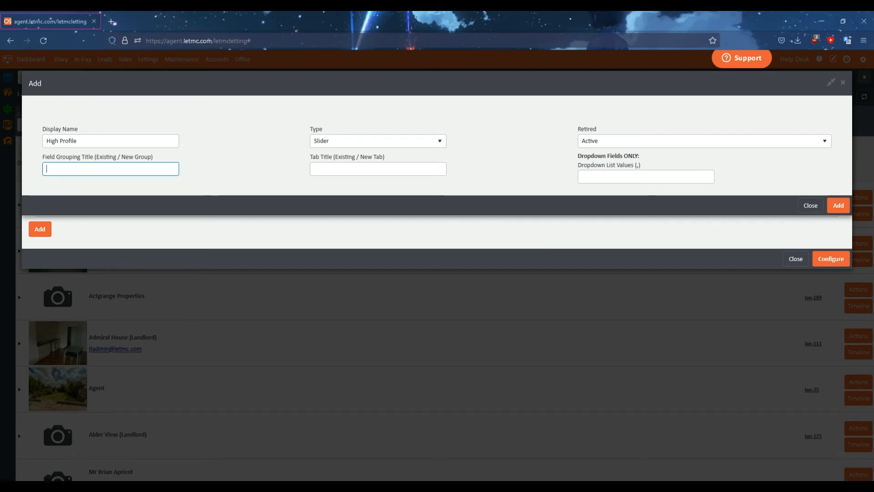
pyautogui.click(842, 82)
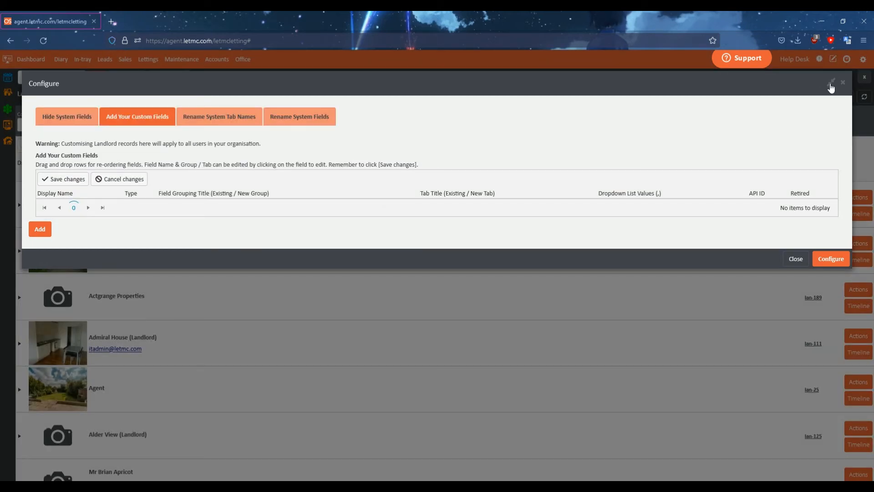
pyautogui.click(842, 82)
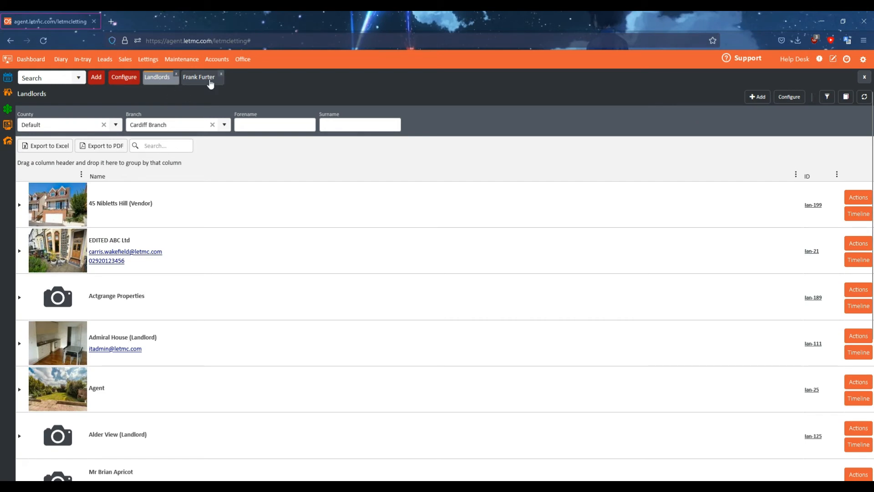
pyautogui.click(202, 78)
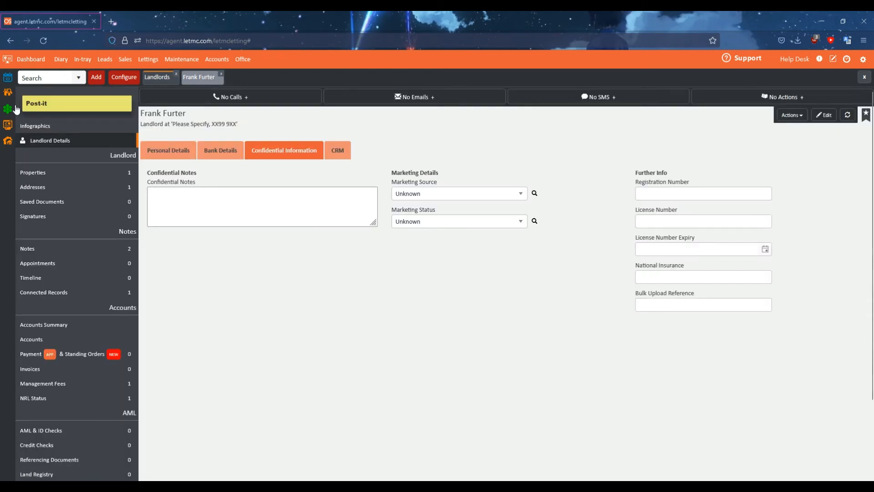
pyautogui.click(99, 77)
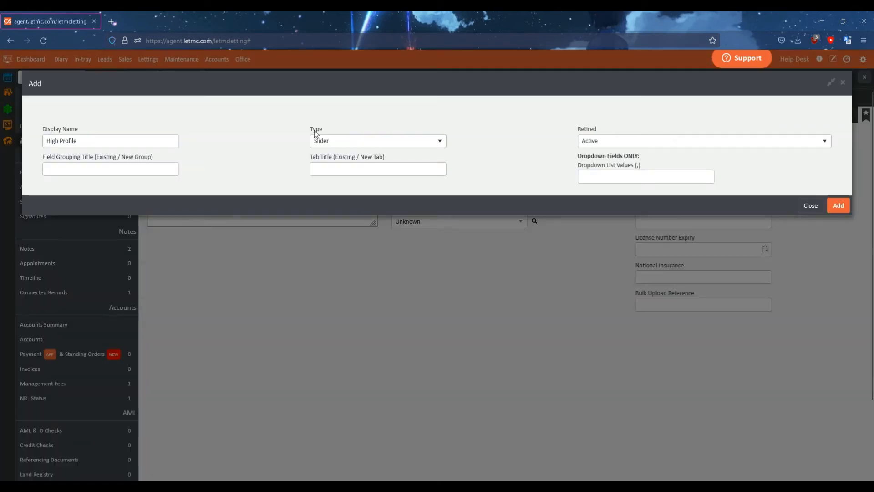
pyautogui.click(62, 168)
pyautogui.write('F')
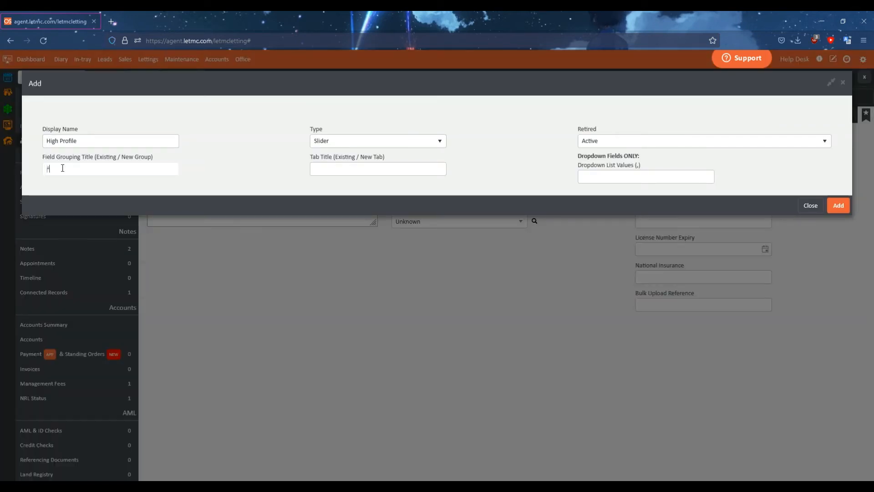
pyautogui.write('urther Inf')
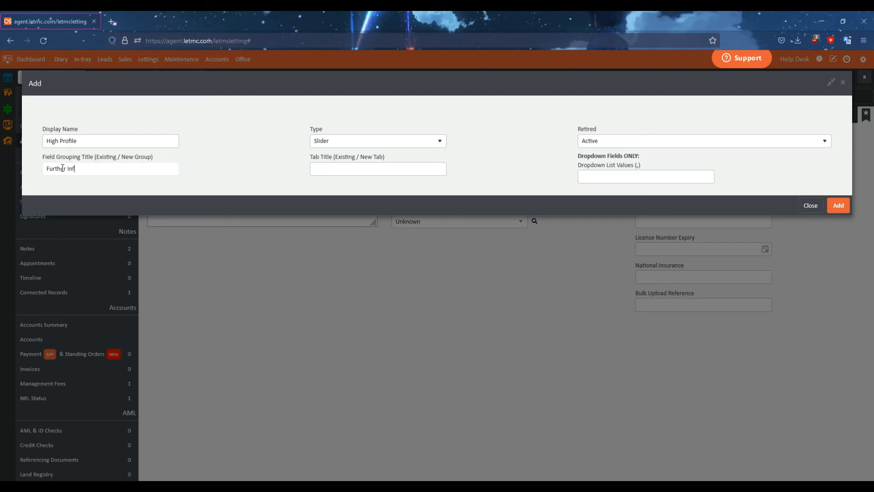
pyautogui.write('o')
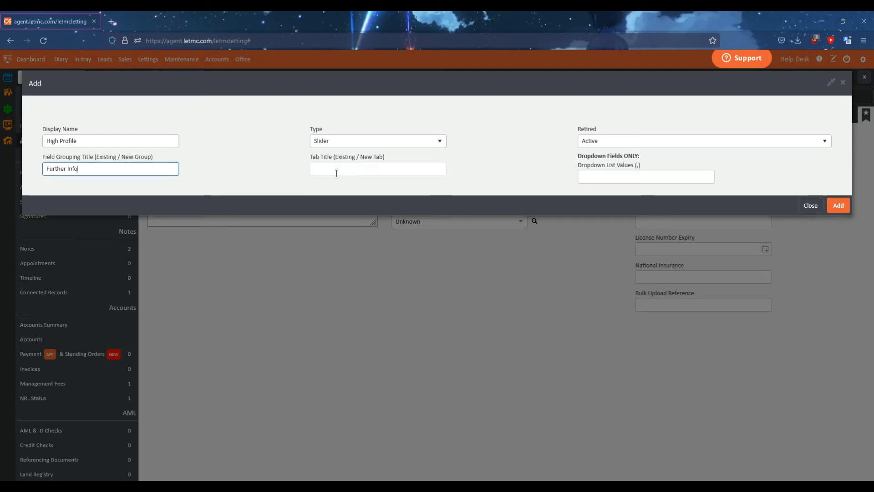
# Step: Check the landlord record's section names again, and set the custom field's tab title to Confidential Information
pyautogui.click(829, 85)
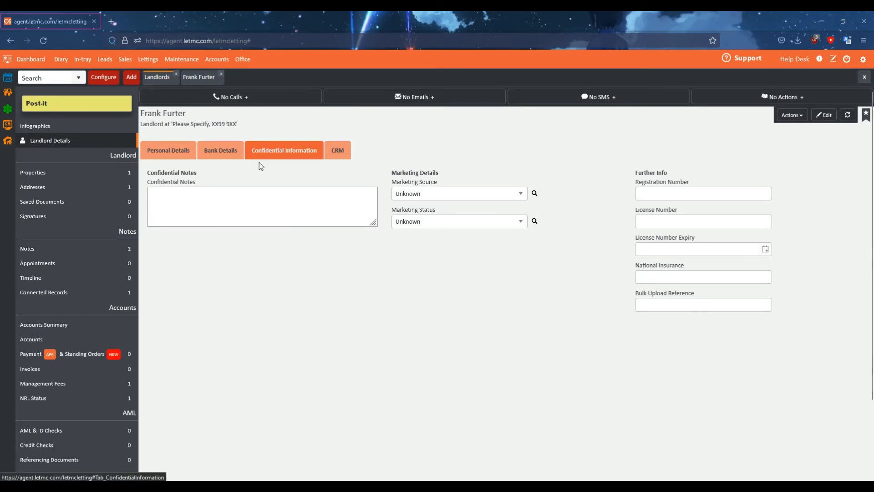
pyautogui.click(97, 78)
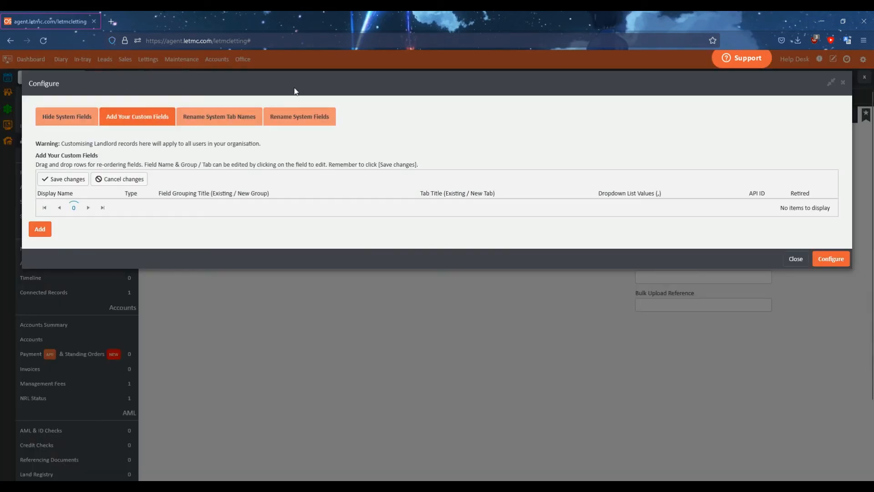
pyautogui.click(843, 82)
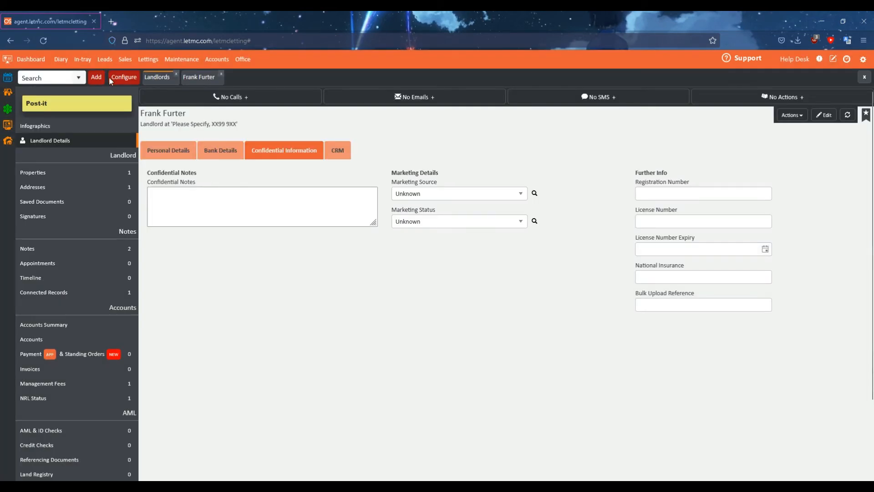
pyautogui.click(95, 77)
pyautogui.click(381, 170)
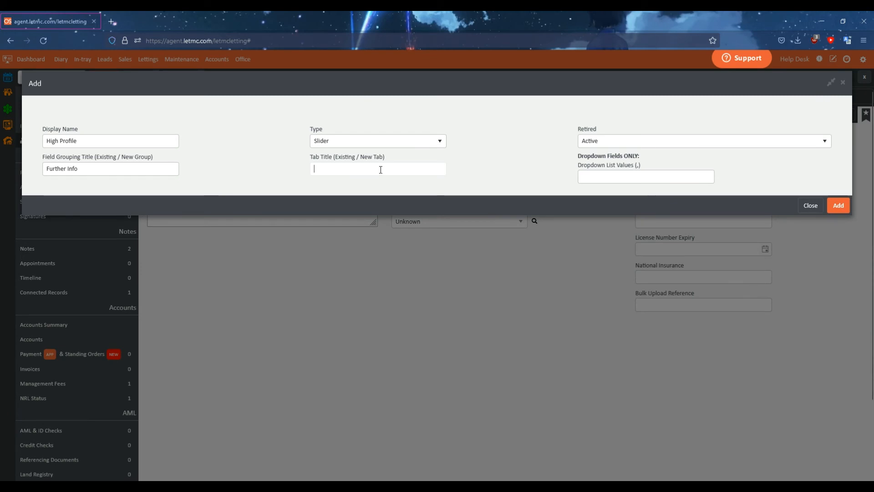
pyautogui.write('Con')
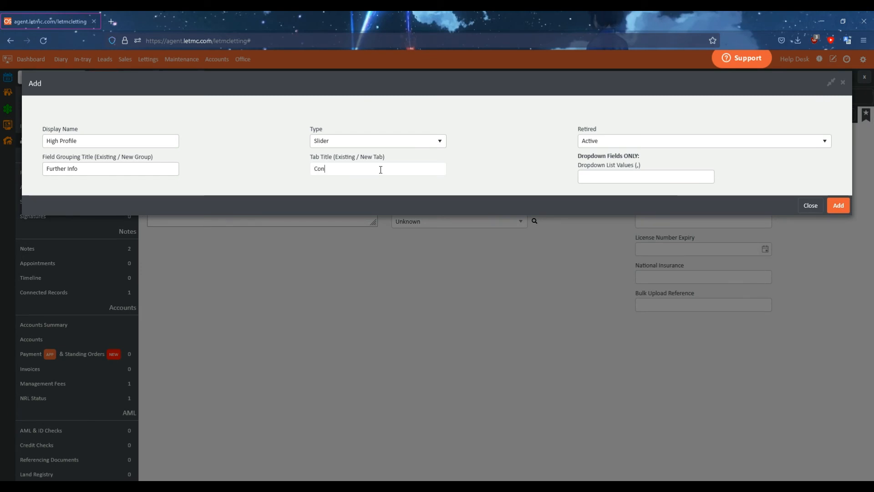
pyautogui.write('fidentia')
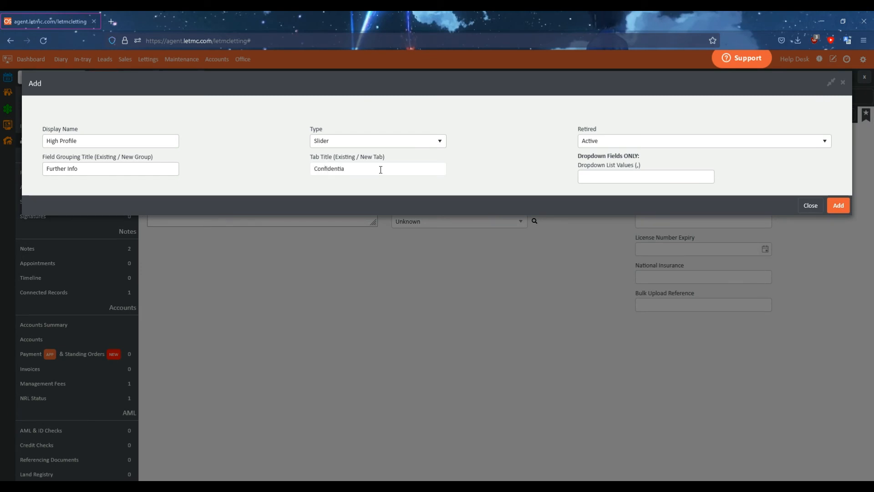
pyautogui.write('l Info')
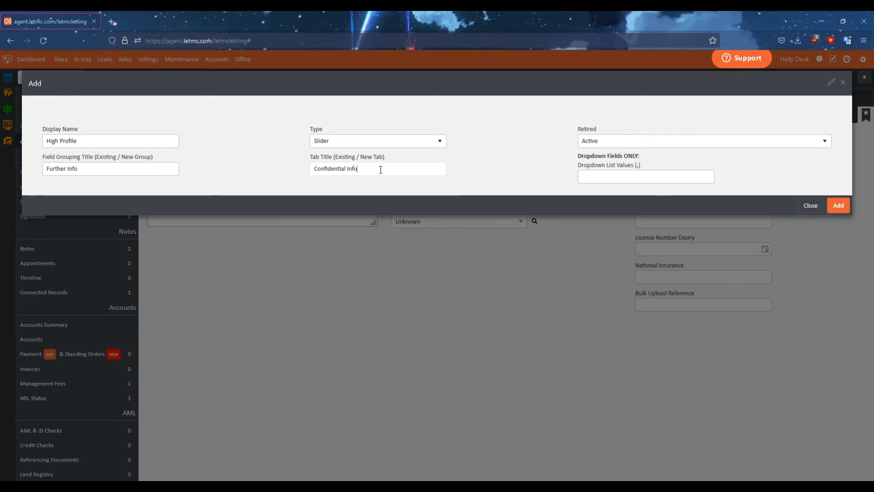
pyautogui.write('rmation')
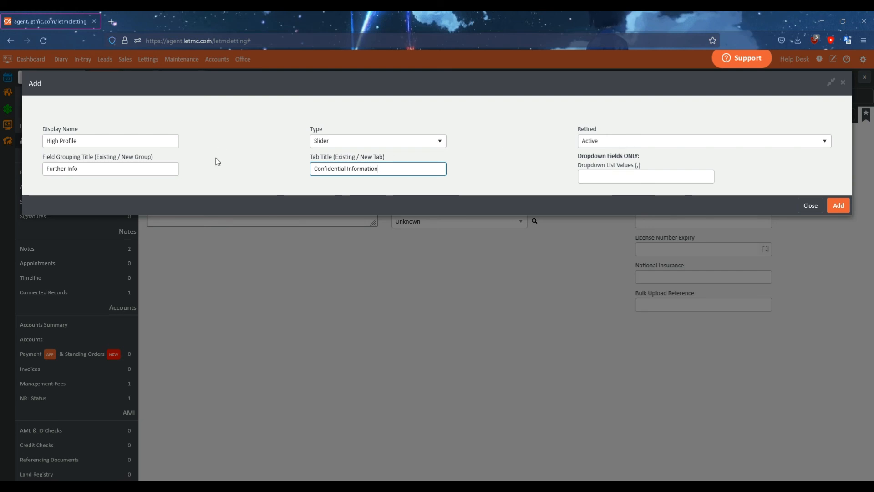
# Step: Add the High Profile field and save the landlord configuration
pyautogui.click(838, 206)
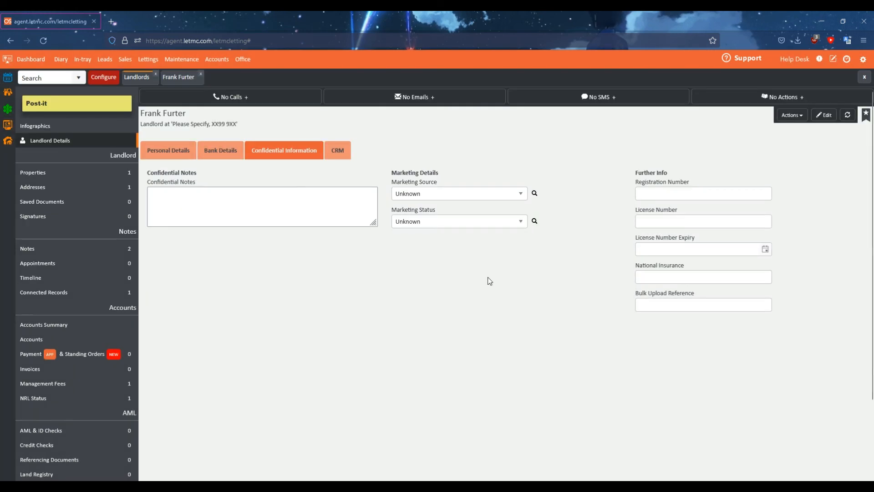
pyautogui.click(103, 76)
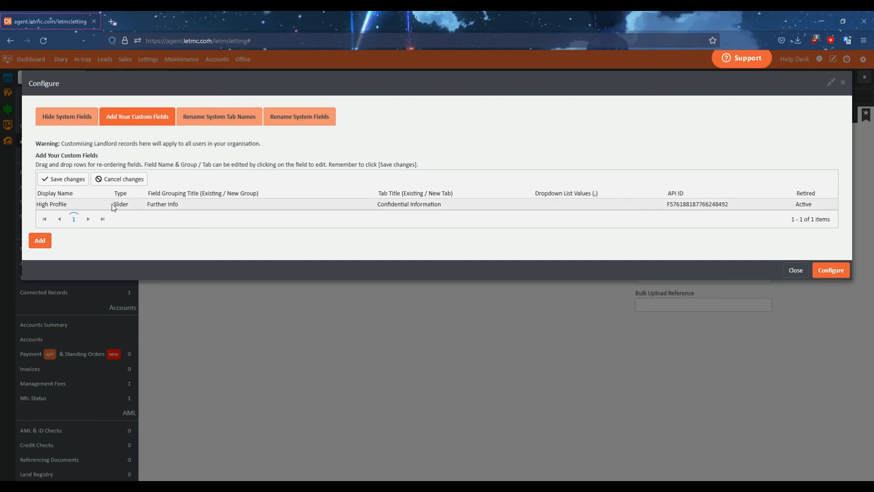
pyautogui.moveTo(141, 206); pyautogui.dragTo(117, 204)
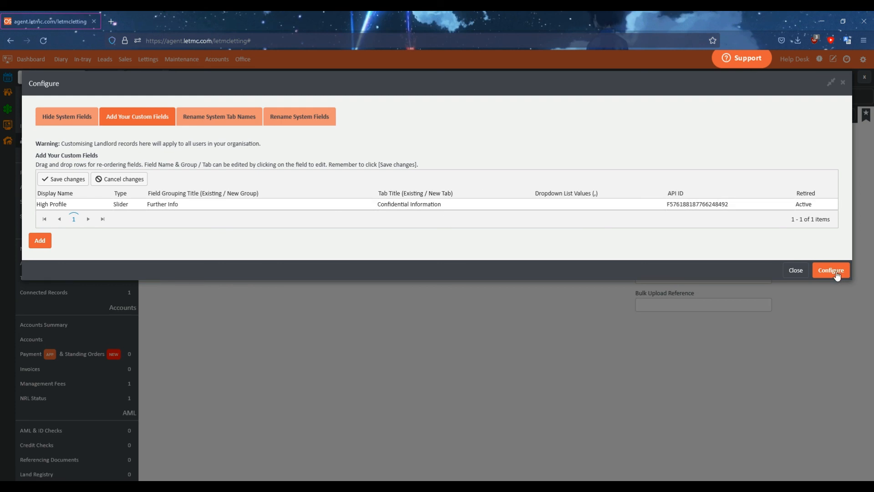
pyautogui.click(833, 272)
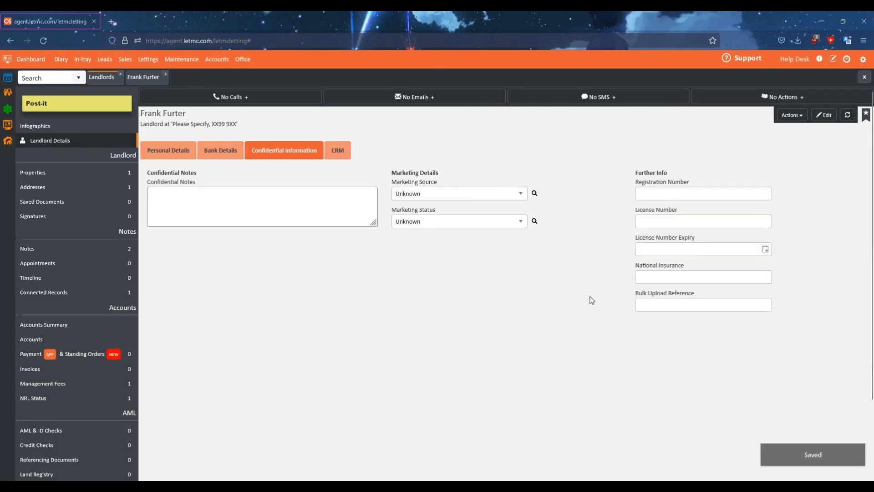
# Step: Refresh the landlord's record and view the Confidential Information section of its landlord details
pyautogui.click(847, 116)
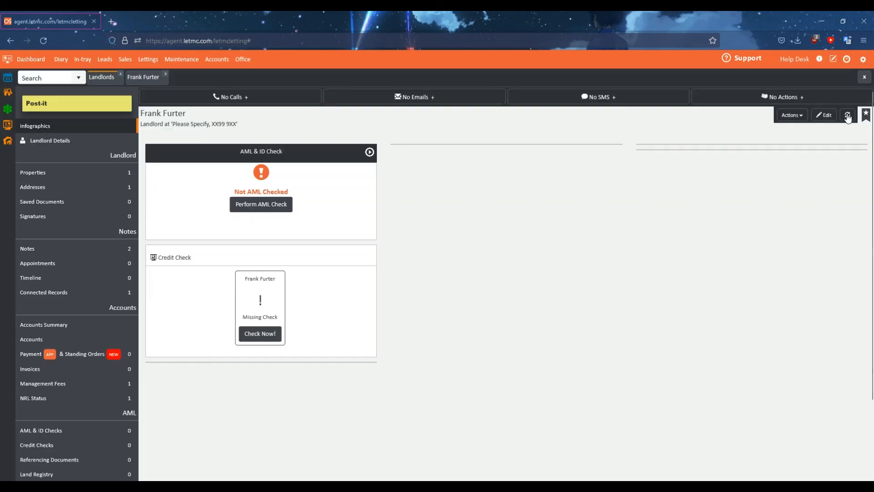
pyautogui.click(33, 144)
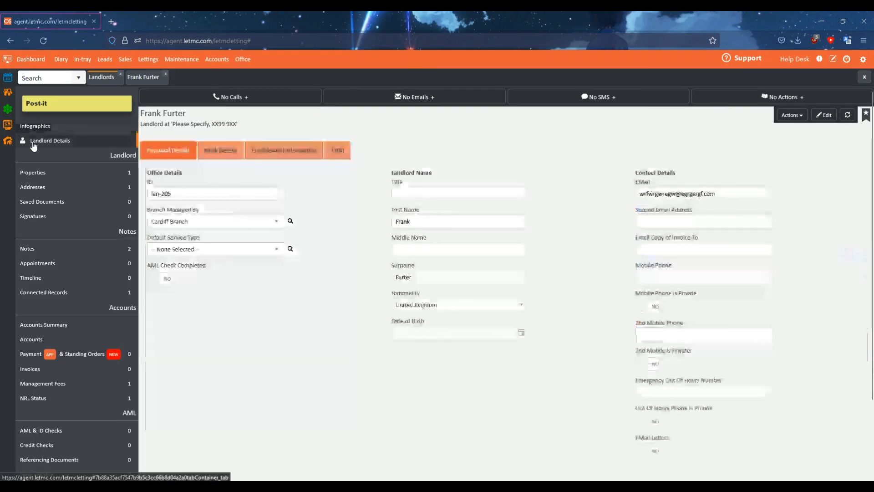
pyautogui.click(290, 156)
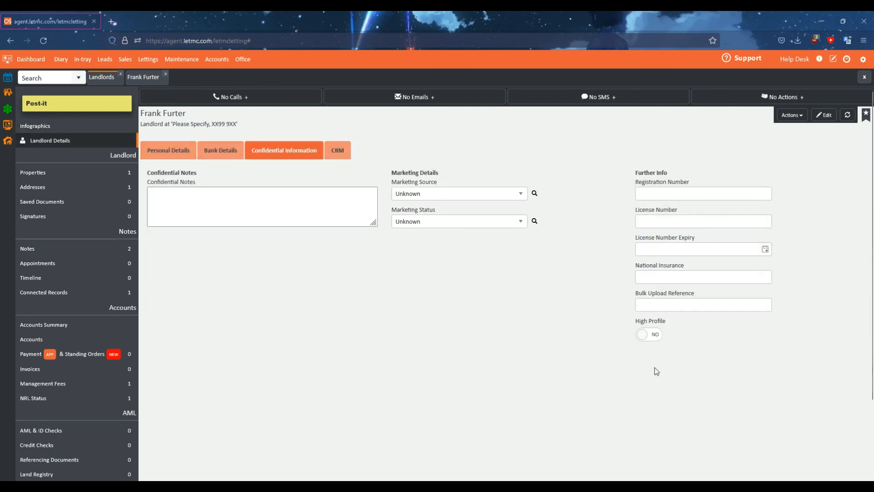